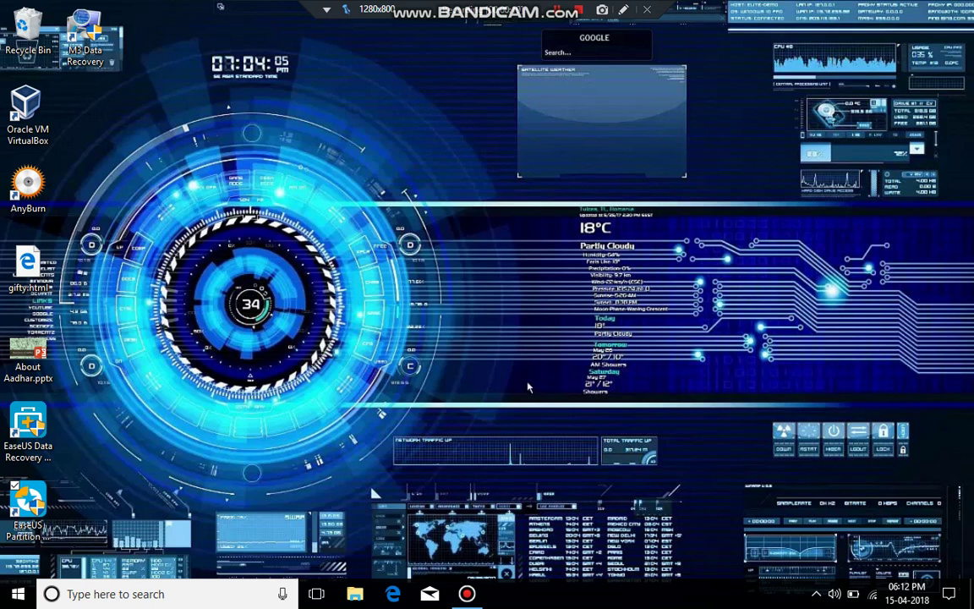
- Toggle the On-Screen Keyboard off and bring up EaseUS Partition Master showing Disk 1's 7.50 GB partition
key(ctrl+super+o)
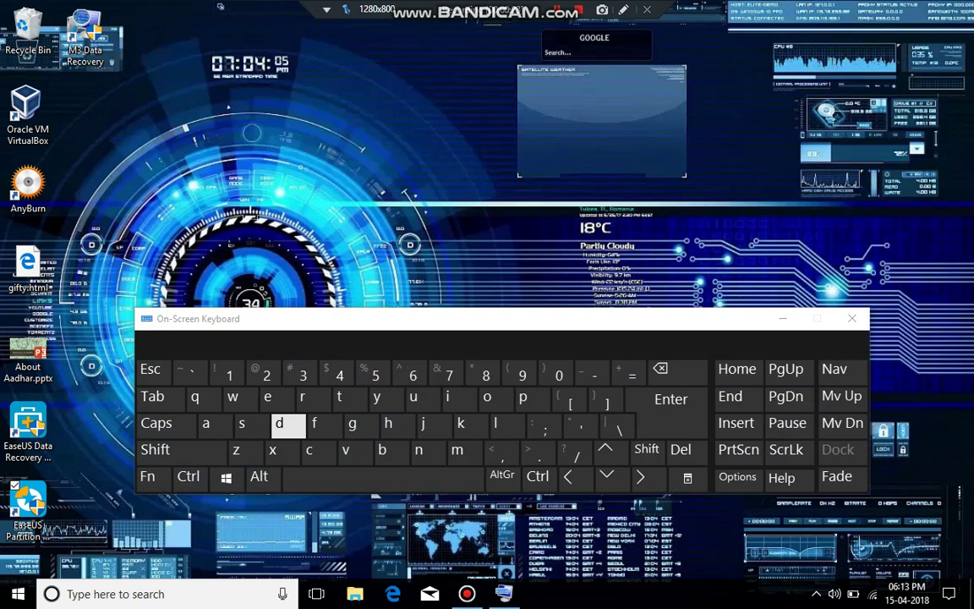
key(ctrl+super+o)
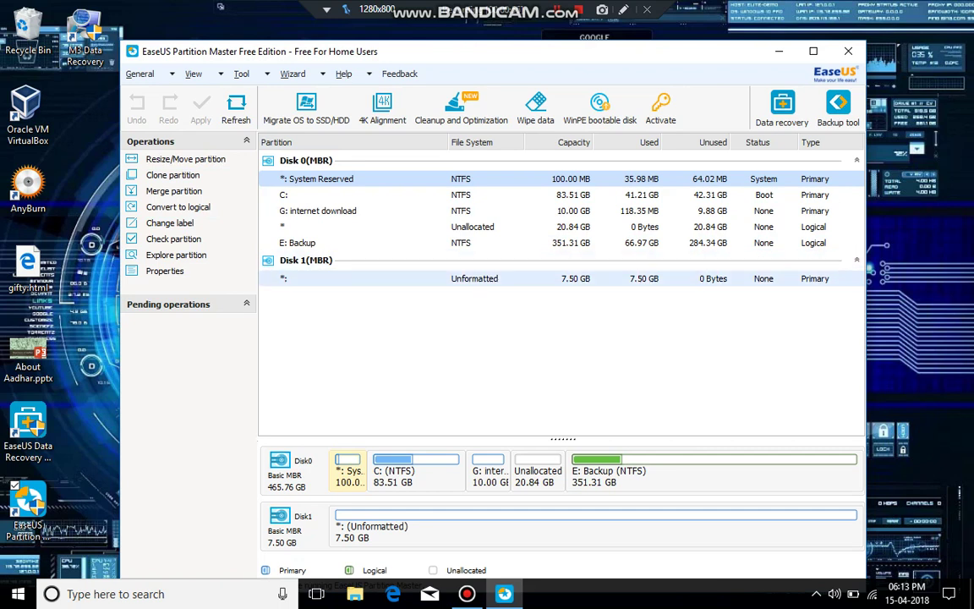
- Delete Disk 1's unformatted partition and start a new partition in the 7.50 GB unallocated space
right_click(457, 278)
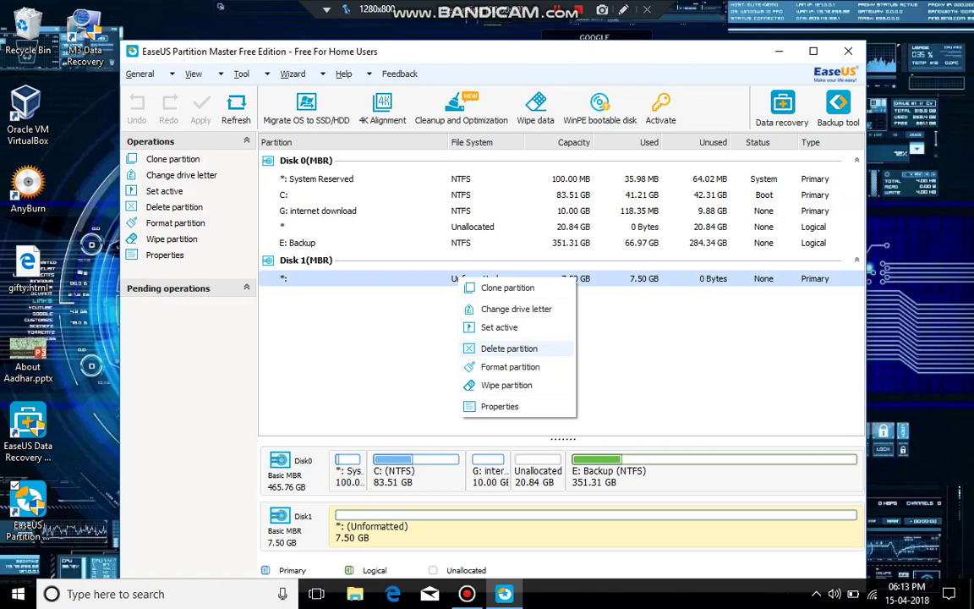
click(509, 348)
key(Return)
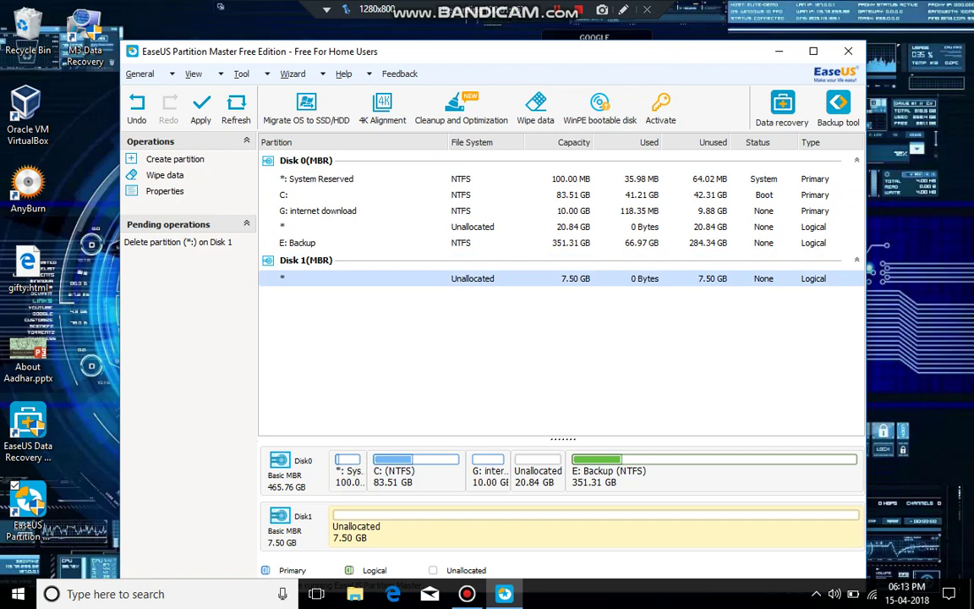
right_click(518, 275)
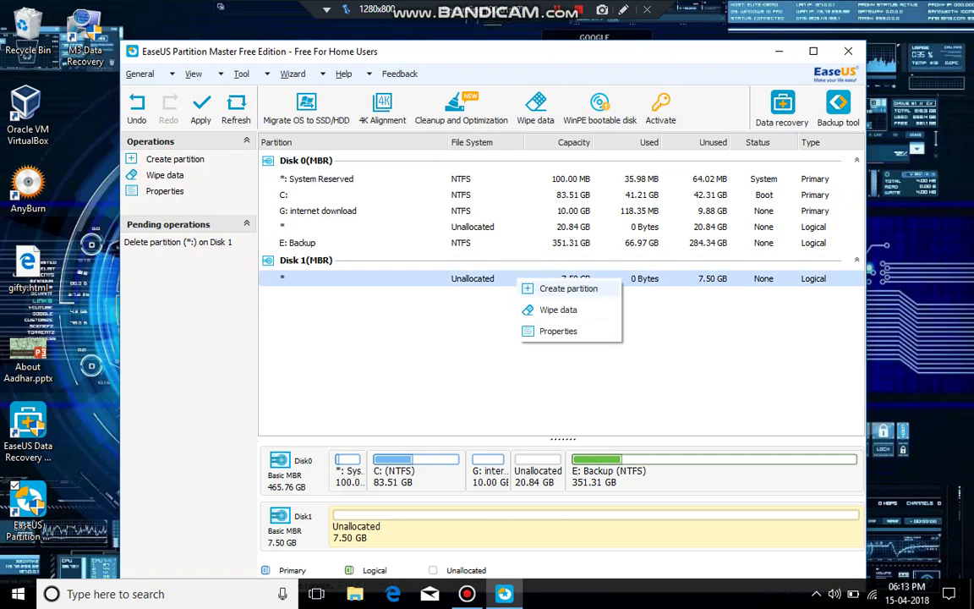
click(541, 288)
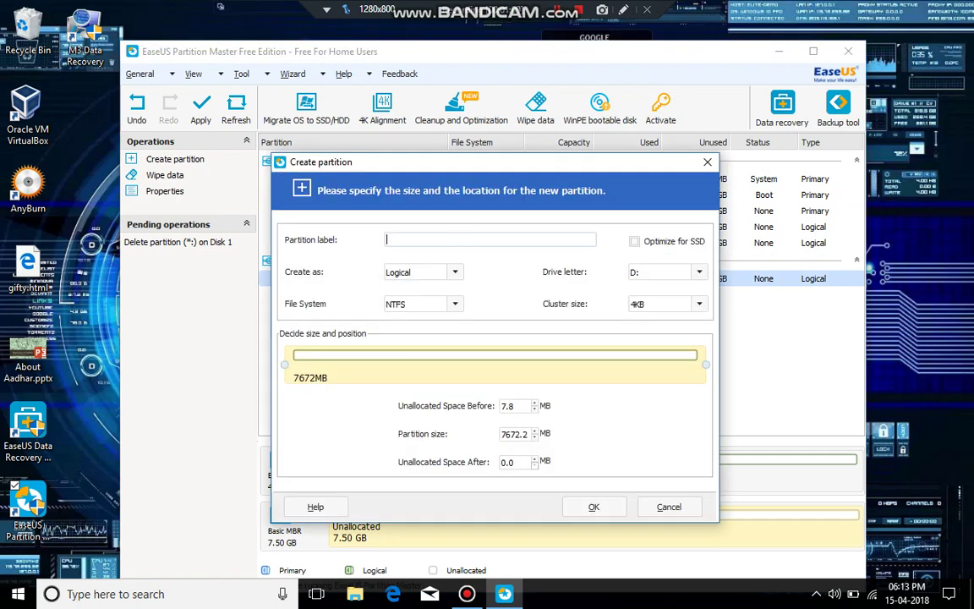
- Queue a 7.49 GB FAT32 logical partition D: on Disk 1
click(461, 234)
click(663, 242)
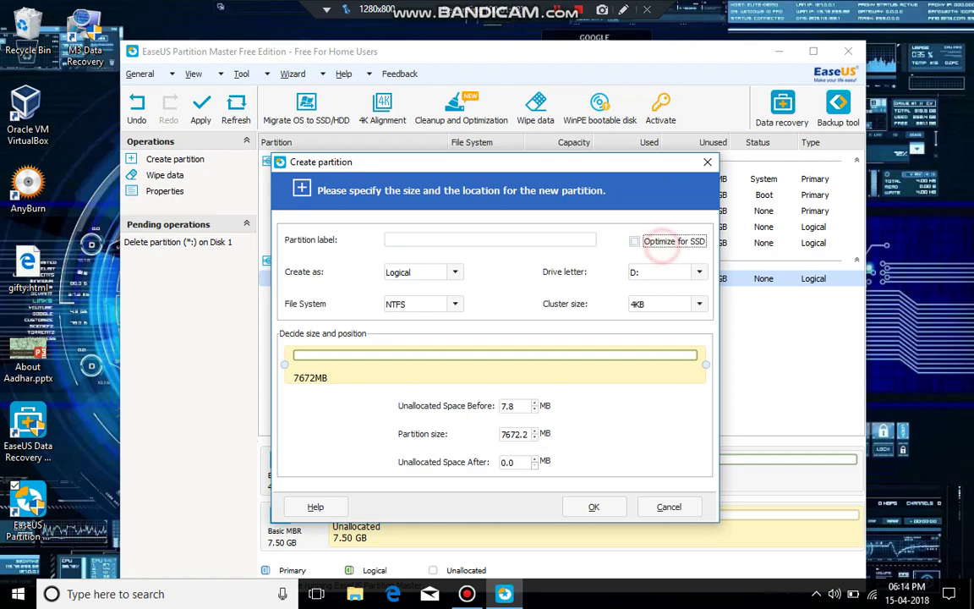
click(461, 301)
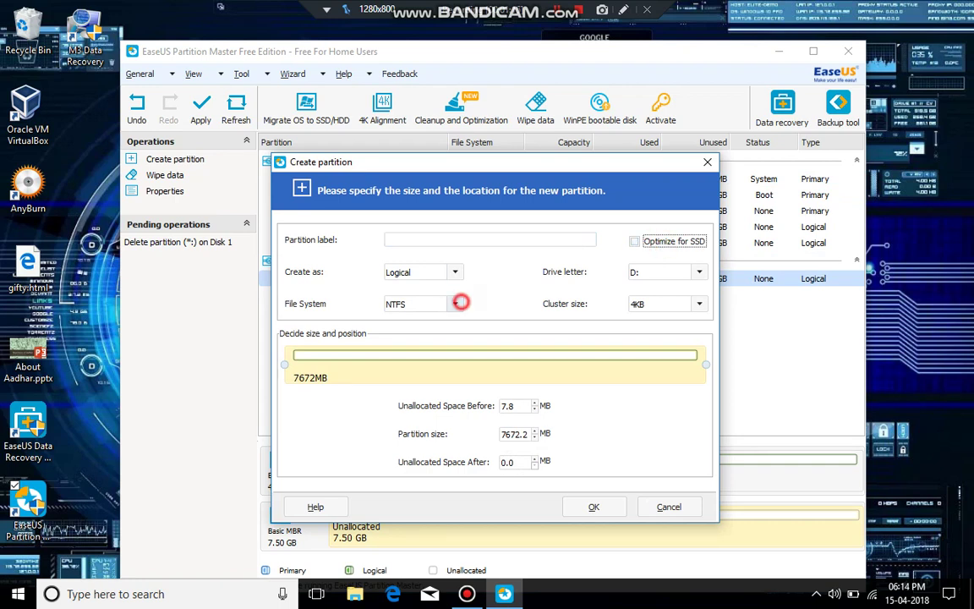
click(423, 332)
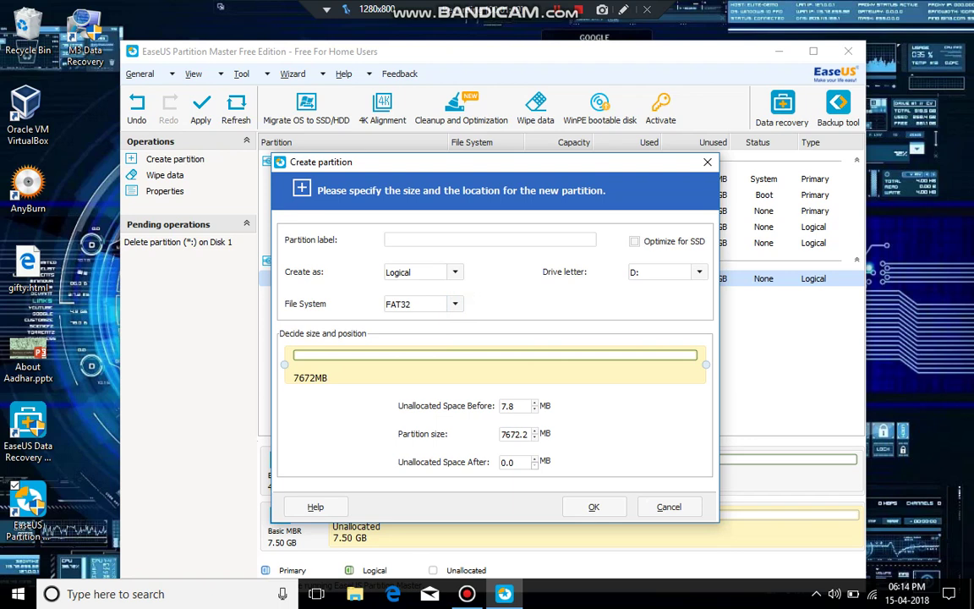
click(578, 506)
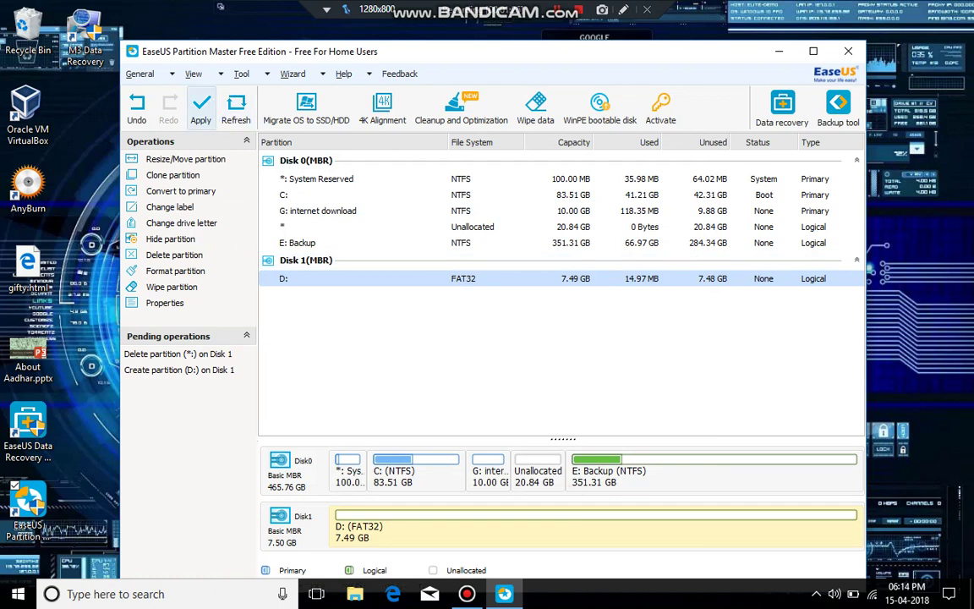
- Apply the two queued operations so Disk 1 really holds the FAT32 partition D:
click(195, 113)
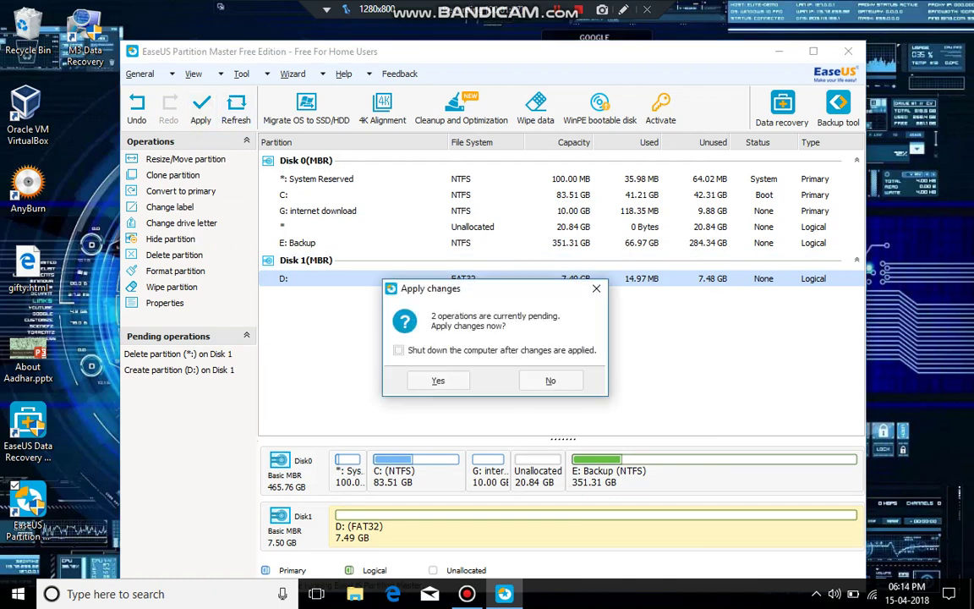
click(438, 381)
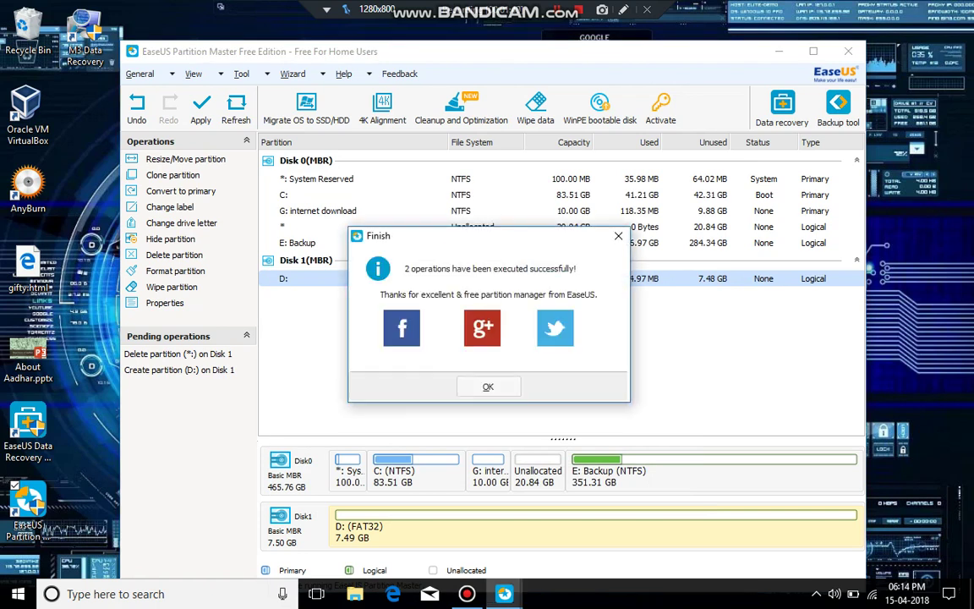
click(488, 387)
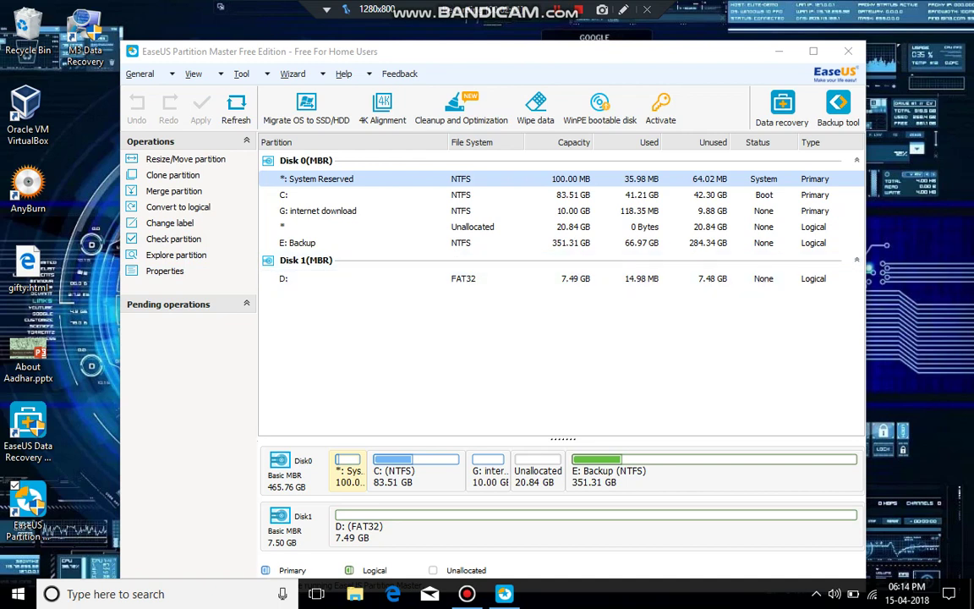
right_click(471, 279)
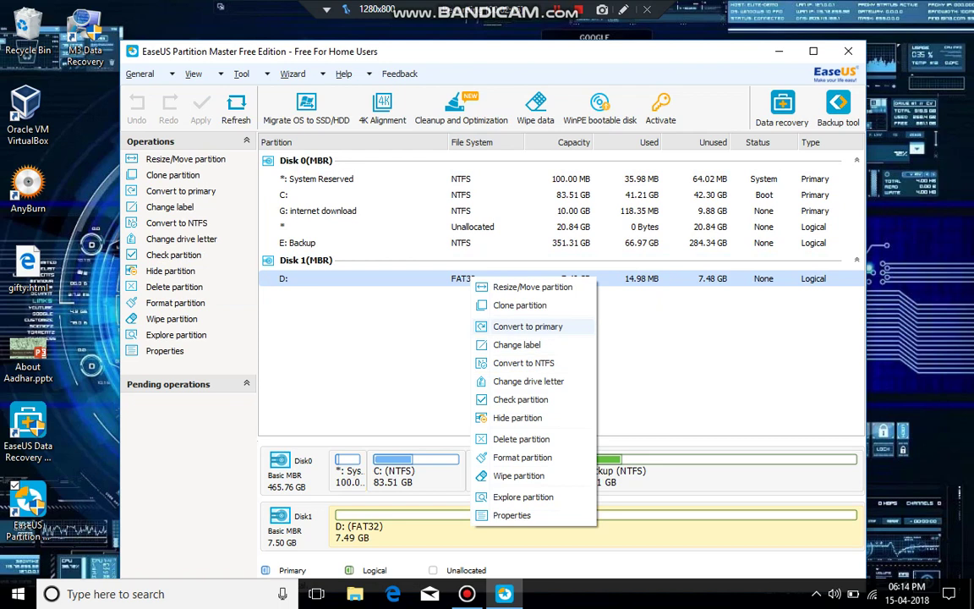
- Queue partition D: for conversion to primary and mark it active
click(552, 324)
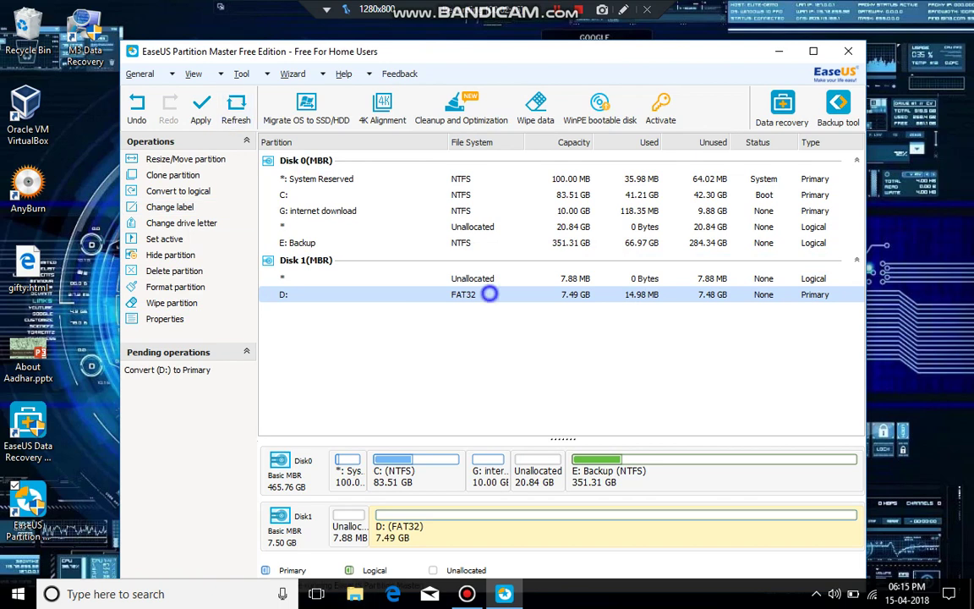
right_click(488, 295)
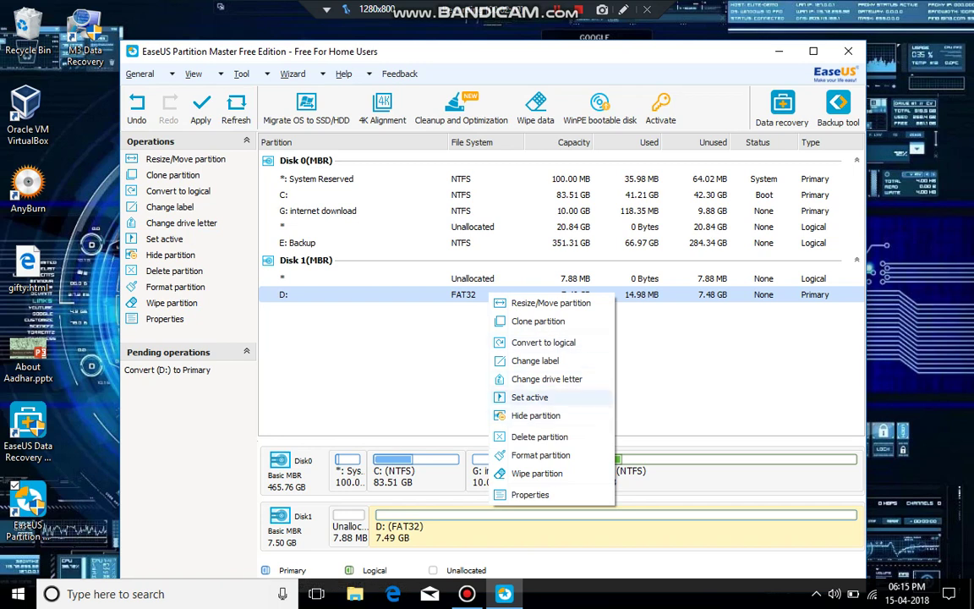
click(541, 397)
click(529, 394)
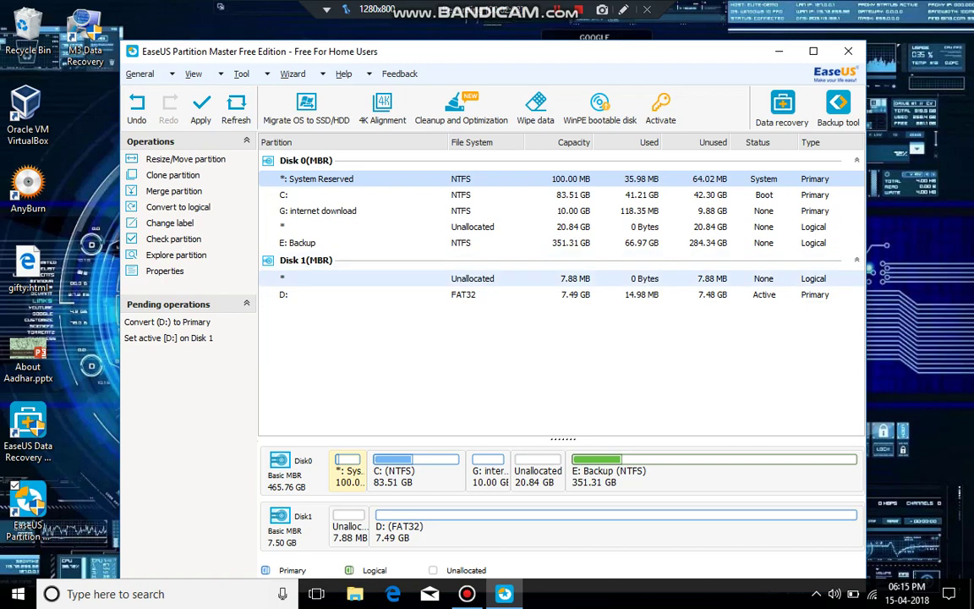
click(449, 294)
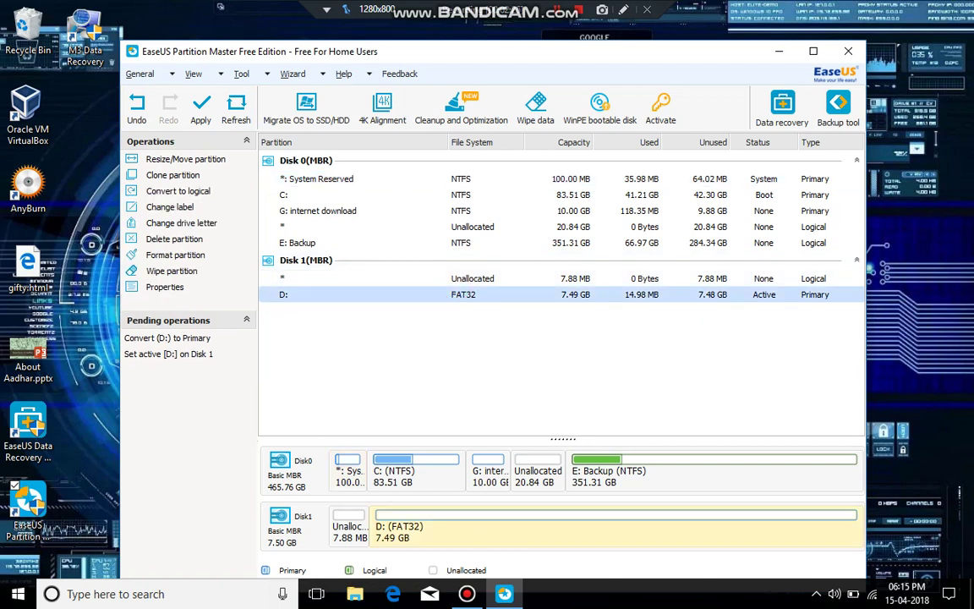
right_click(474, 295)
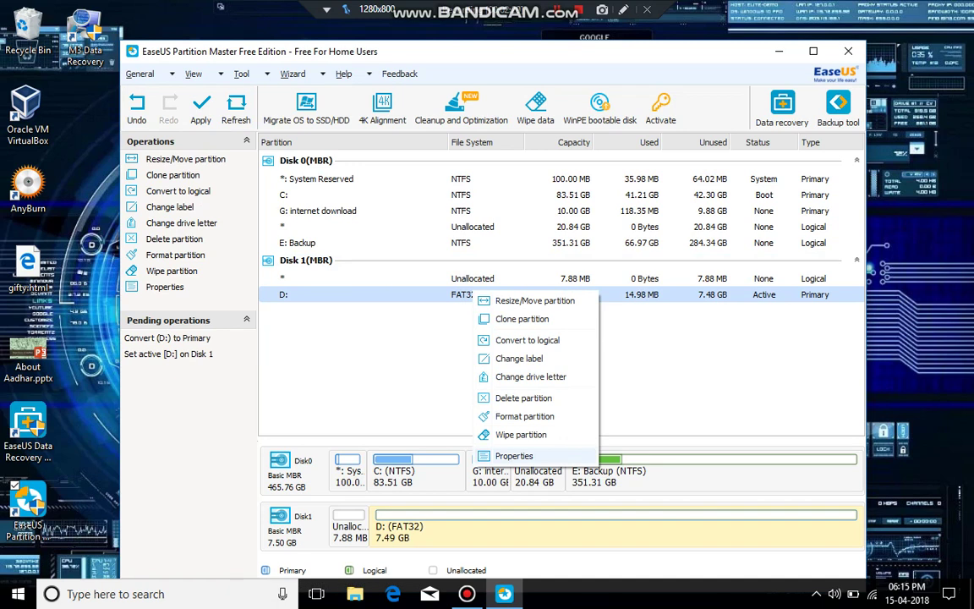
click(553, 455)
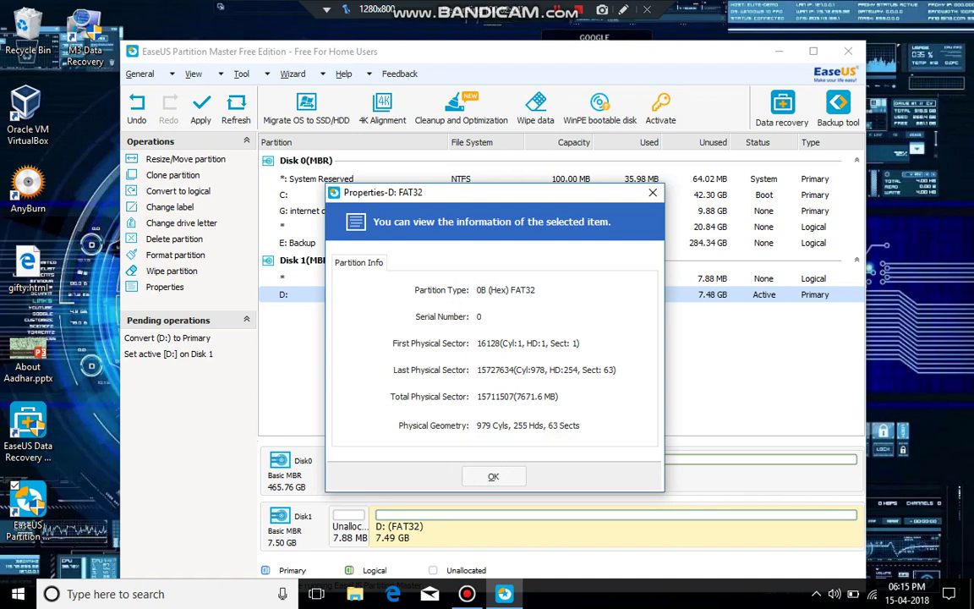
click(477, 475)
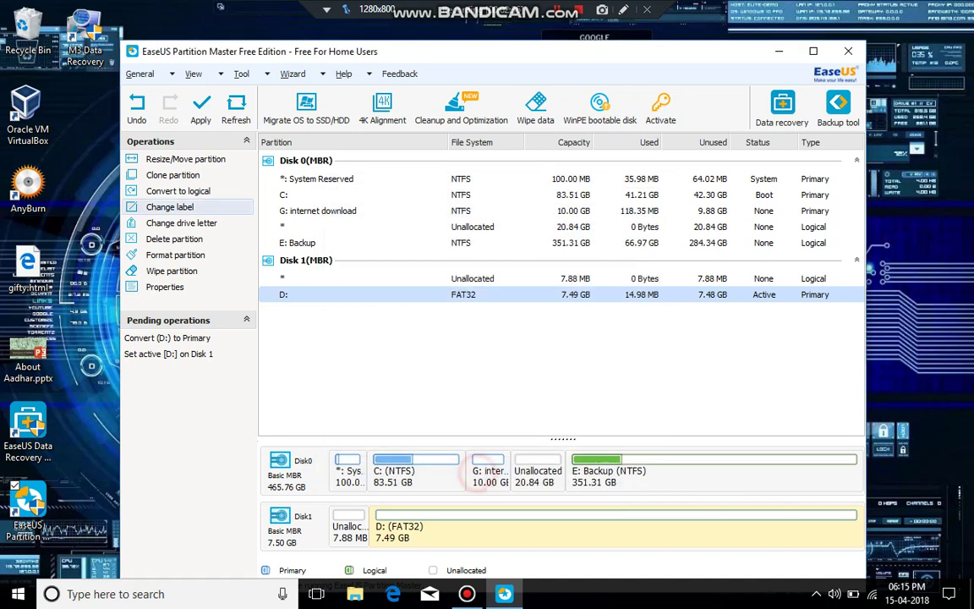
- Apply the convert-to-primary and set-active operations, making D: an active primary partition
click(201, 109)
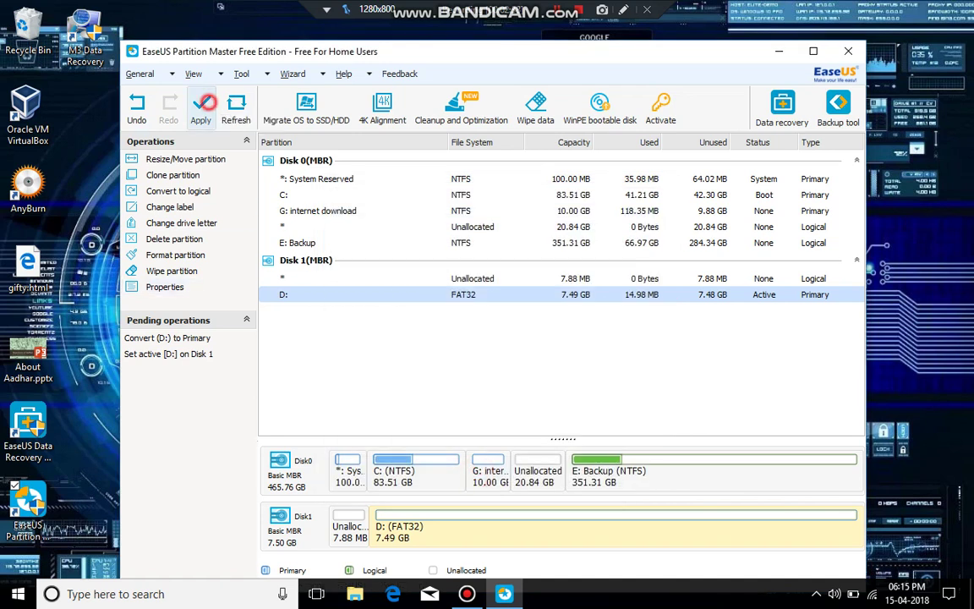
click(450, 385)
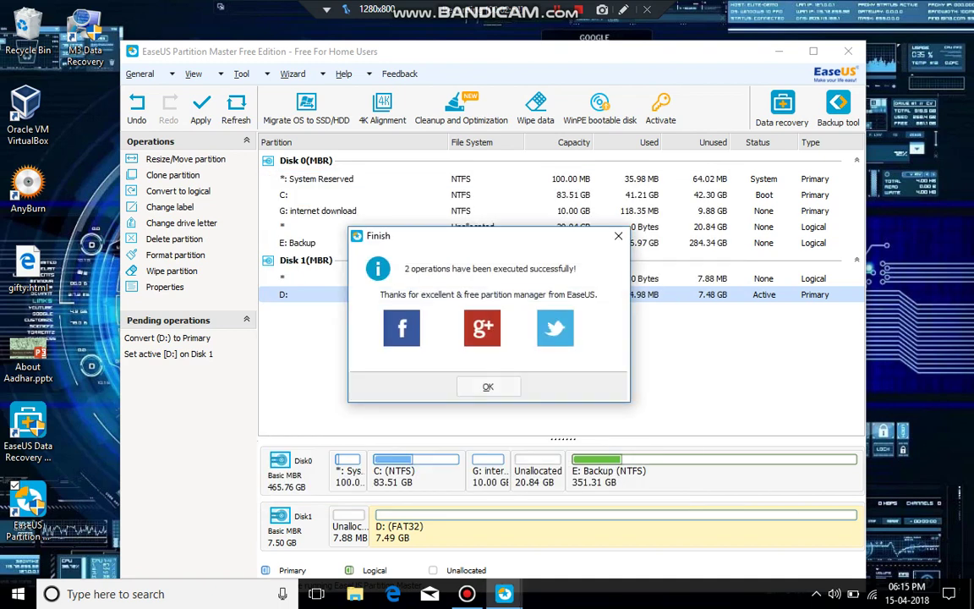
key(Return)
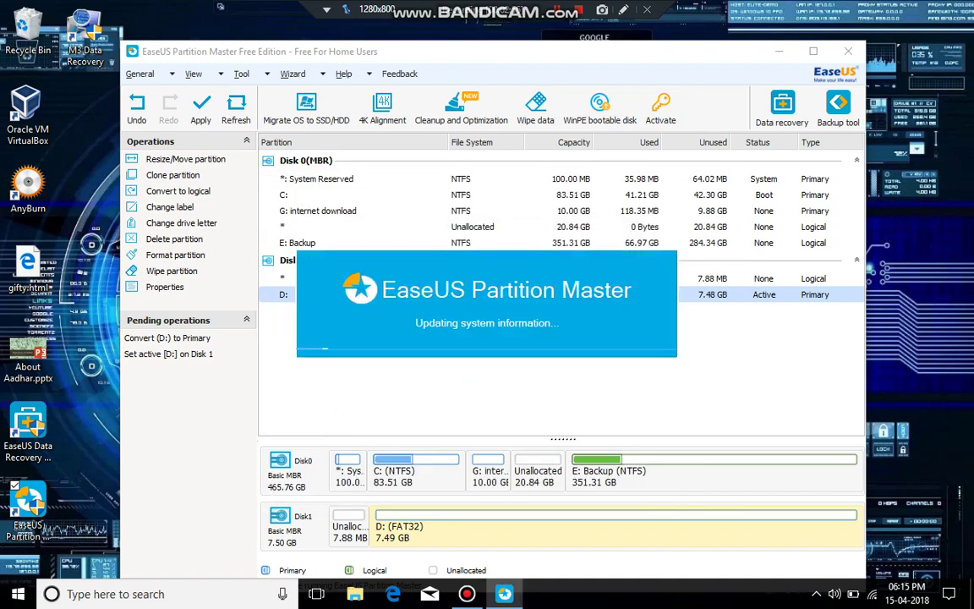